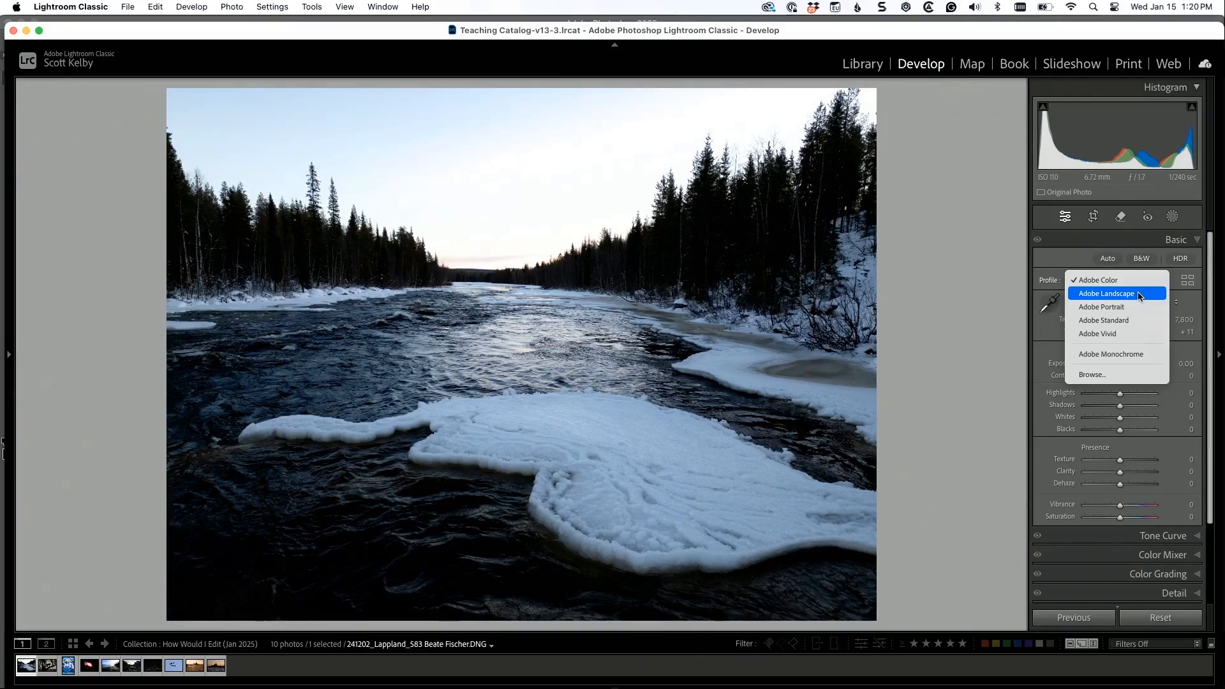
Step: Apply the Adobe Landscape profile and straighten the river photo with Auto Upright, comparing it with and without the transform
{"action": "left_click", "coordinate": [1130, 293]}
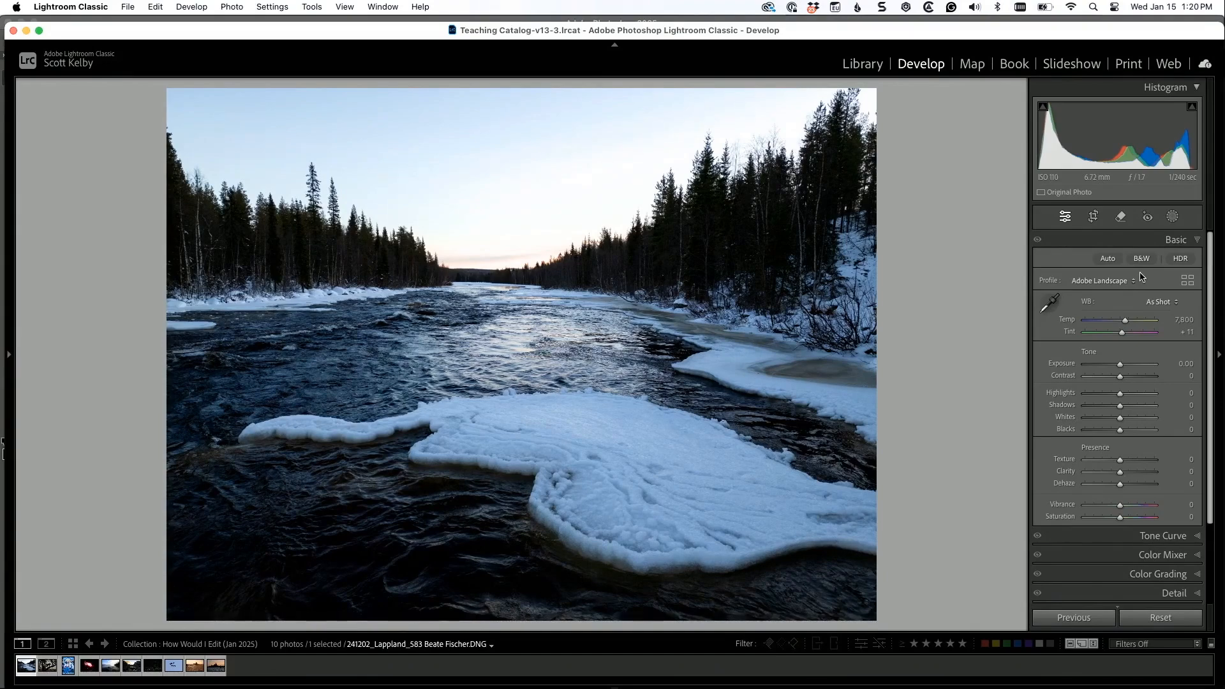
{"action": "scroll", "coordinate": [1151, 552], "scroll_direction": "down", "scroll_amount": 3}
{"action": "left_click", "coordinate": [1163, 536]}
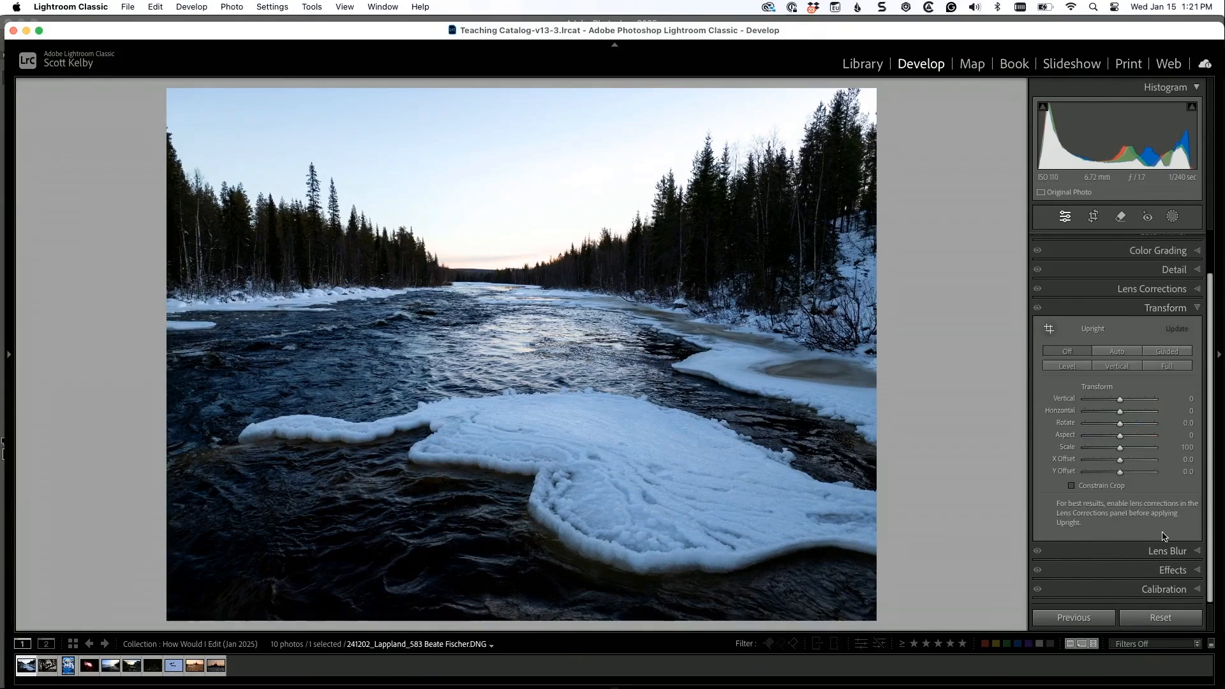
{"action": "left_click", "coordinate": [1115, 352]}
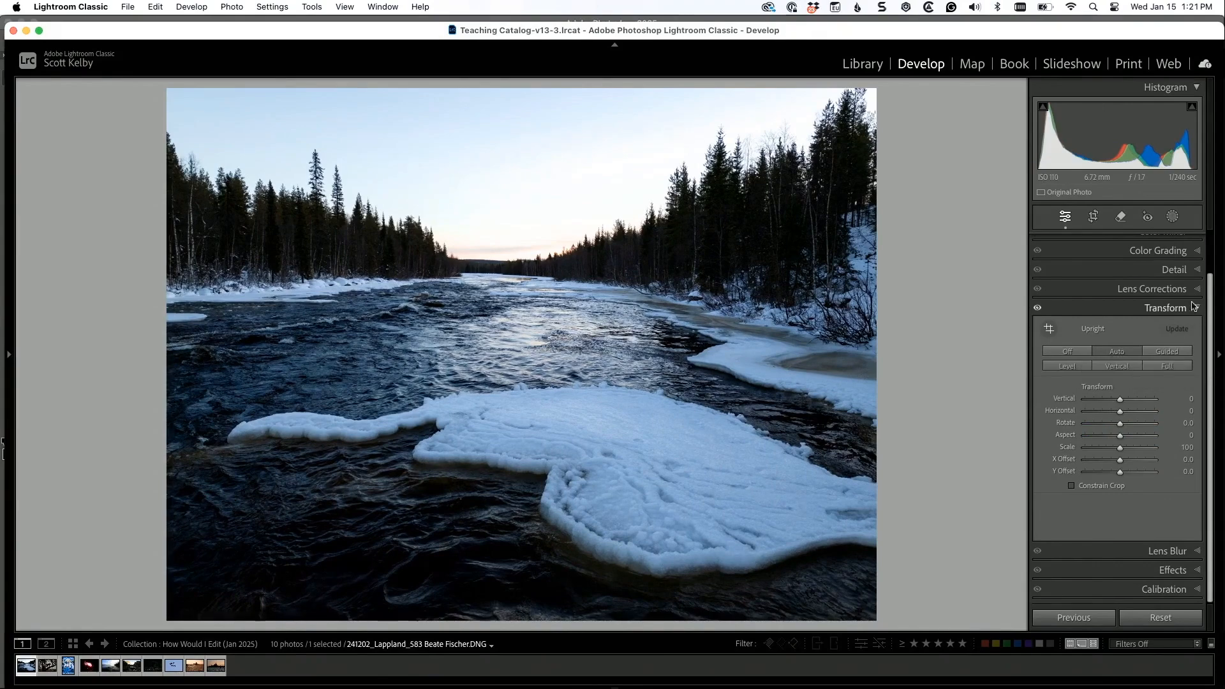
{"action": "left_click", "coordinate": [1039, 310]}
{"action": "left_click", "coordinate": [1039, 310]}
Step: Apply the automatic tone adjustment to the whole photo in the Basic settings
{"action": "scroll", "coordinate": [1130, 349], "scroll_direction": "up", "scroll_amount": 2}
{"action": "left_click", "coordinate": [1113, 244]}
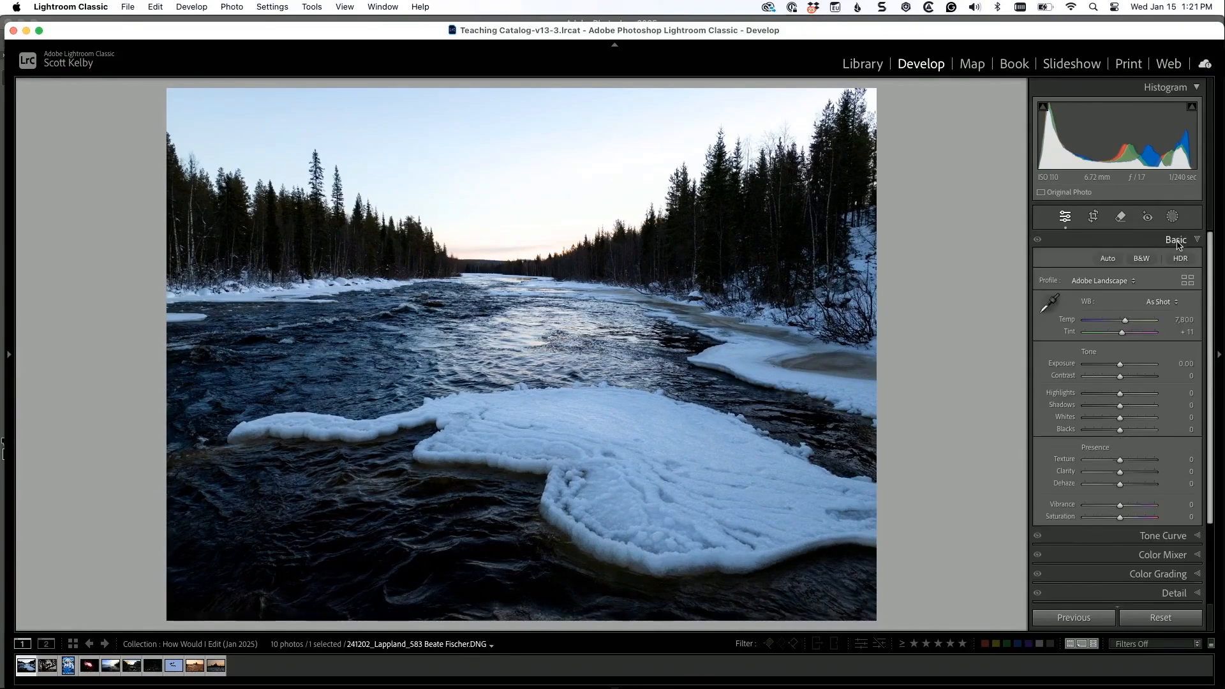
{"action": "left_click", "coordinate": [1109, 262]}
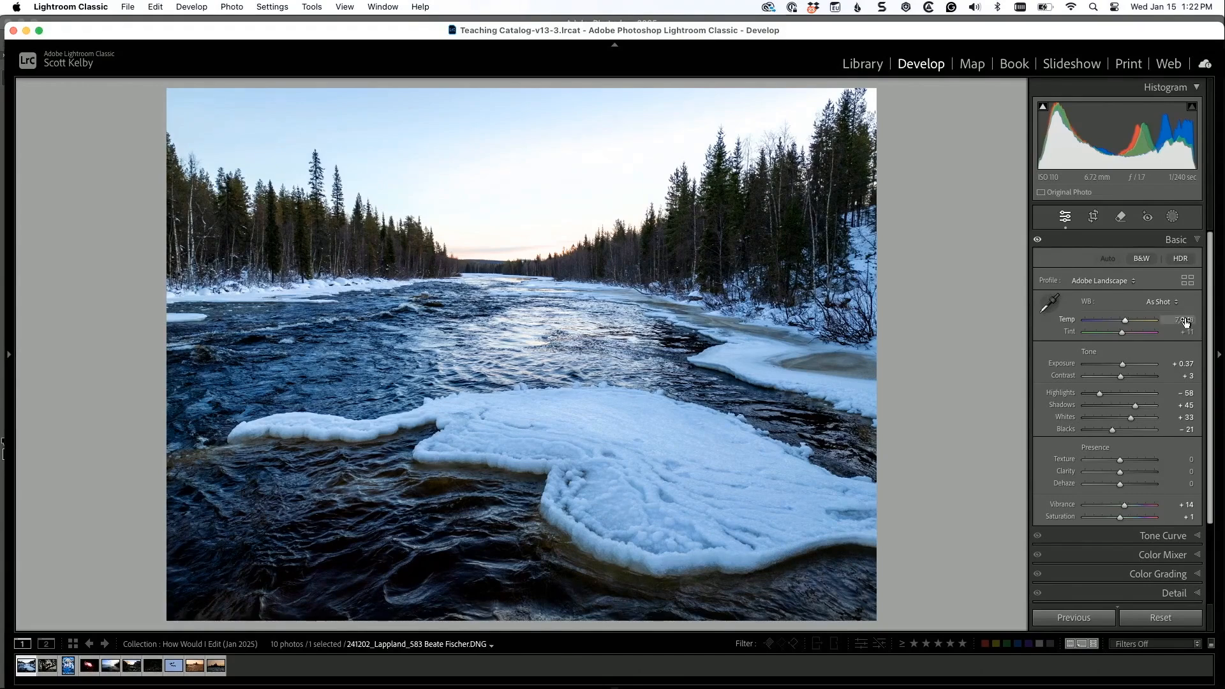
Step: Sample the foreground snow with the White Balance Selector and fine-tune the temperature to 14,164
{"action": "left_click", "coordinate": [1049, 303]}
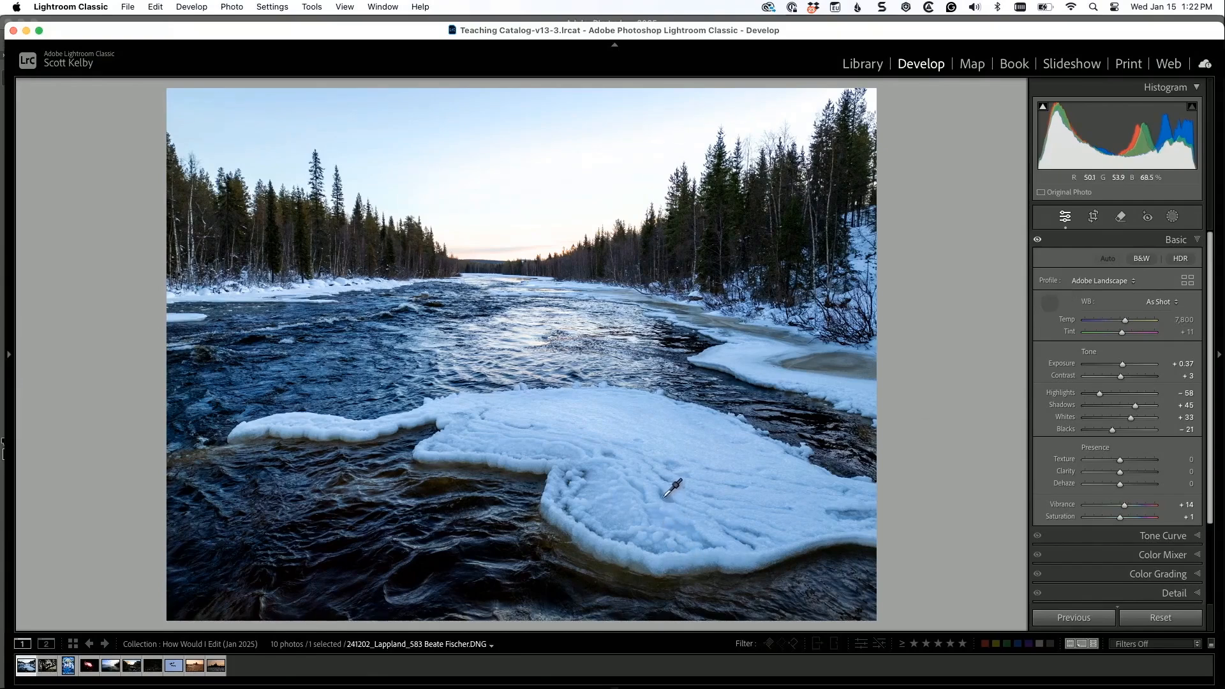
{"action": "left_click", "coordinate": [665, 495]}
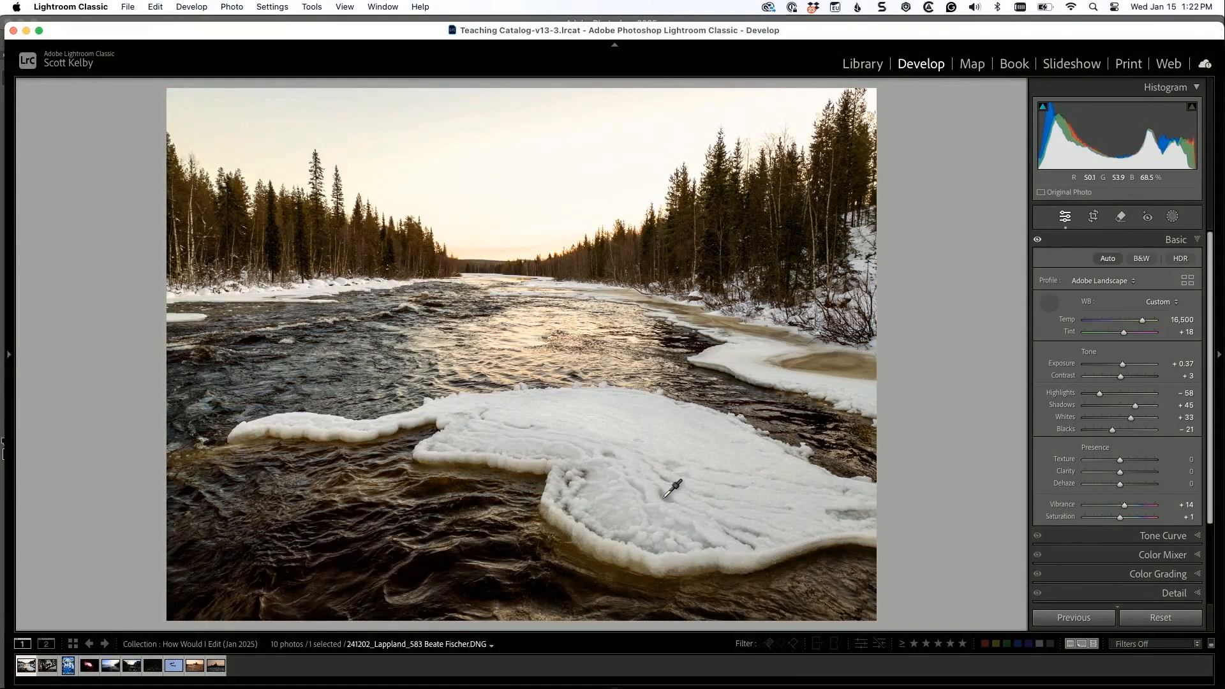
{"action": "left_click", "coordinate": [607, 510]}
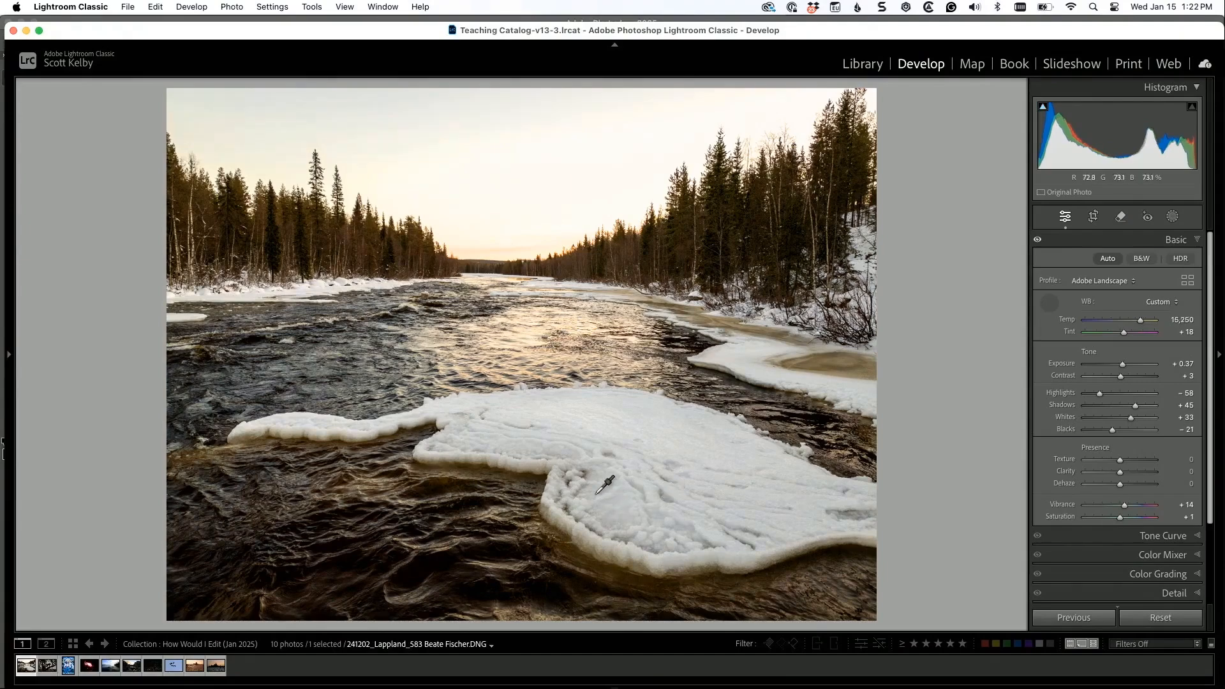
{"action": "left_click", "coordinate": [664, 497]}
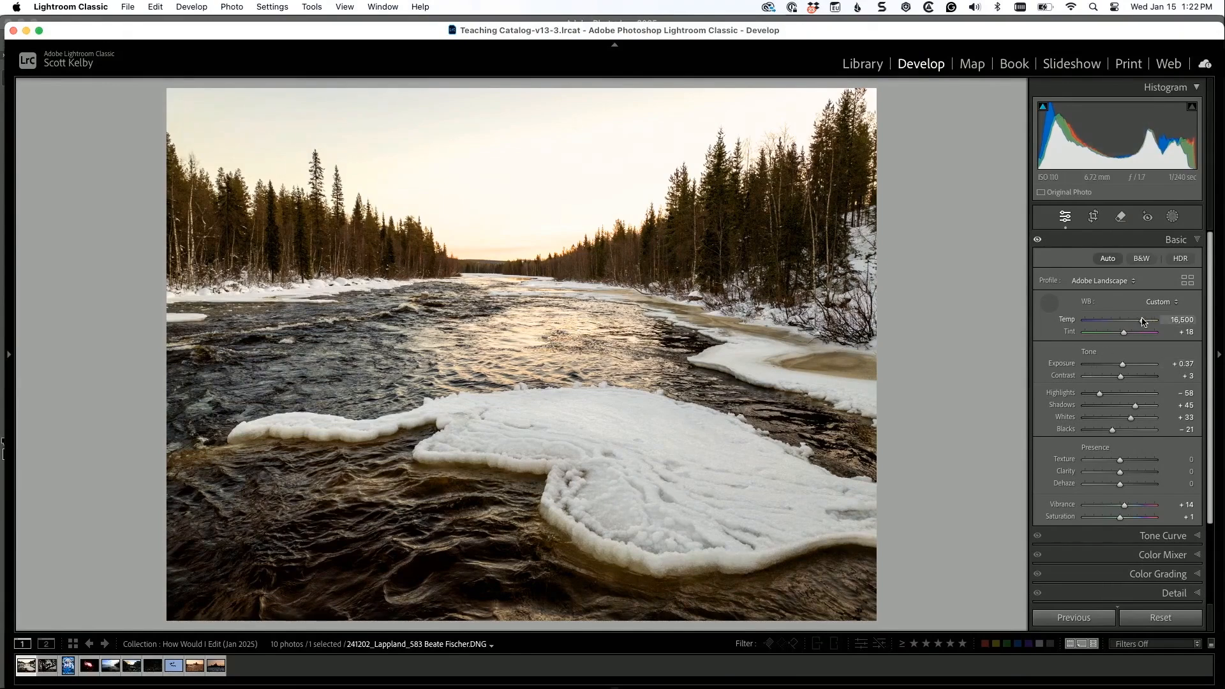
{"action": "left_click_drag", "start_coordinate": [1142, 321], "coordinate": [1139, 321]}
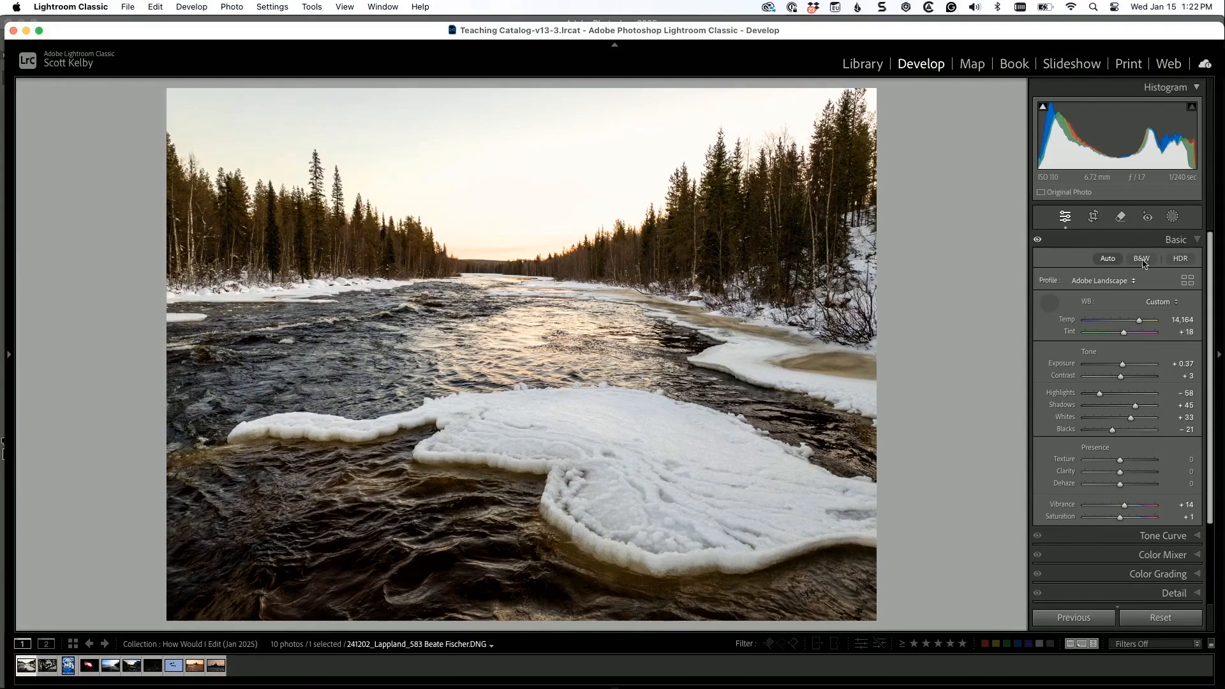
Step: Create an automatic sky mask and hide its red overlay
{"action": "left_click", "coordinate": [1172, 217]}
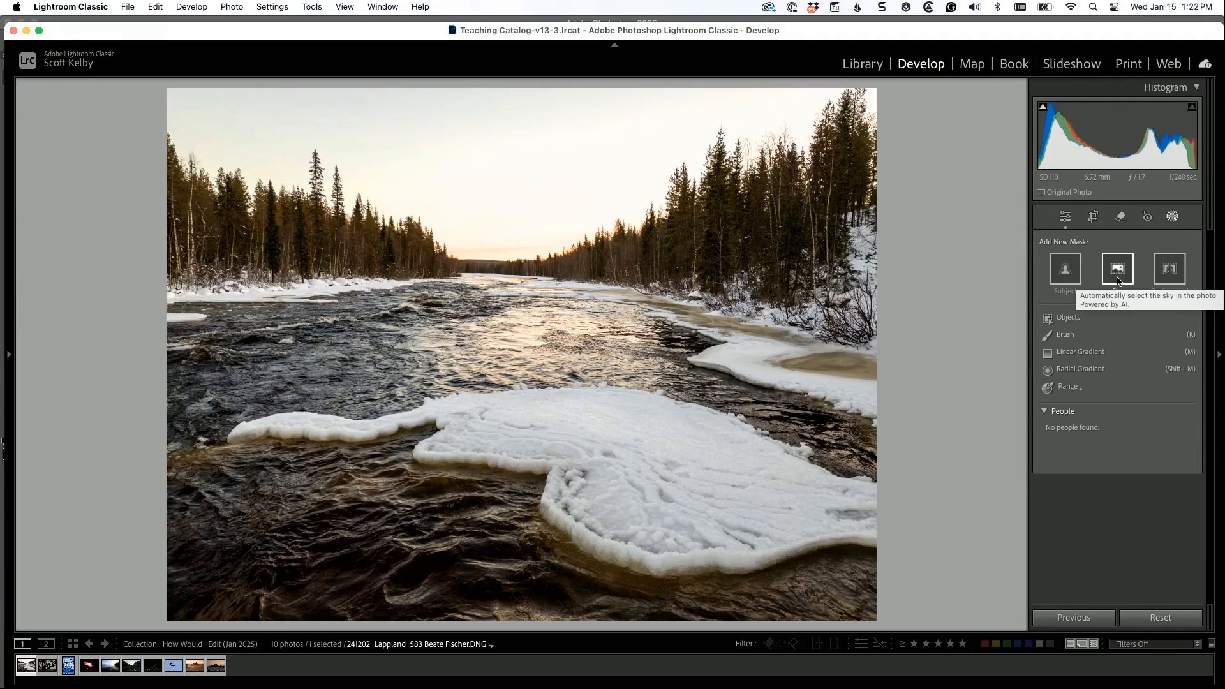
{"action": "left_click", "coordinate": [1117, 269]}
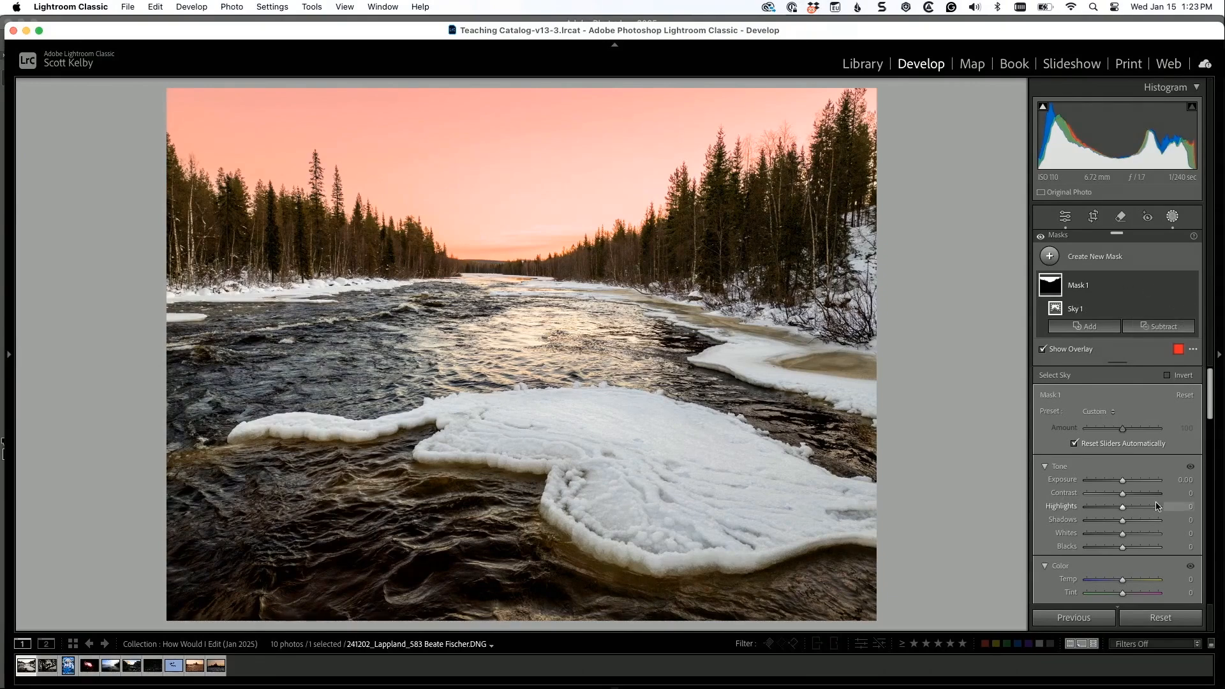
{"action": "scroll", "coordinate": [1139, 504], "scroll_direction": "down", "scroll_amount": 2}
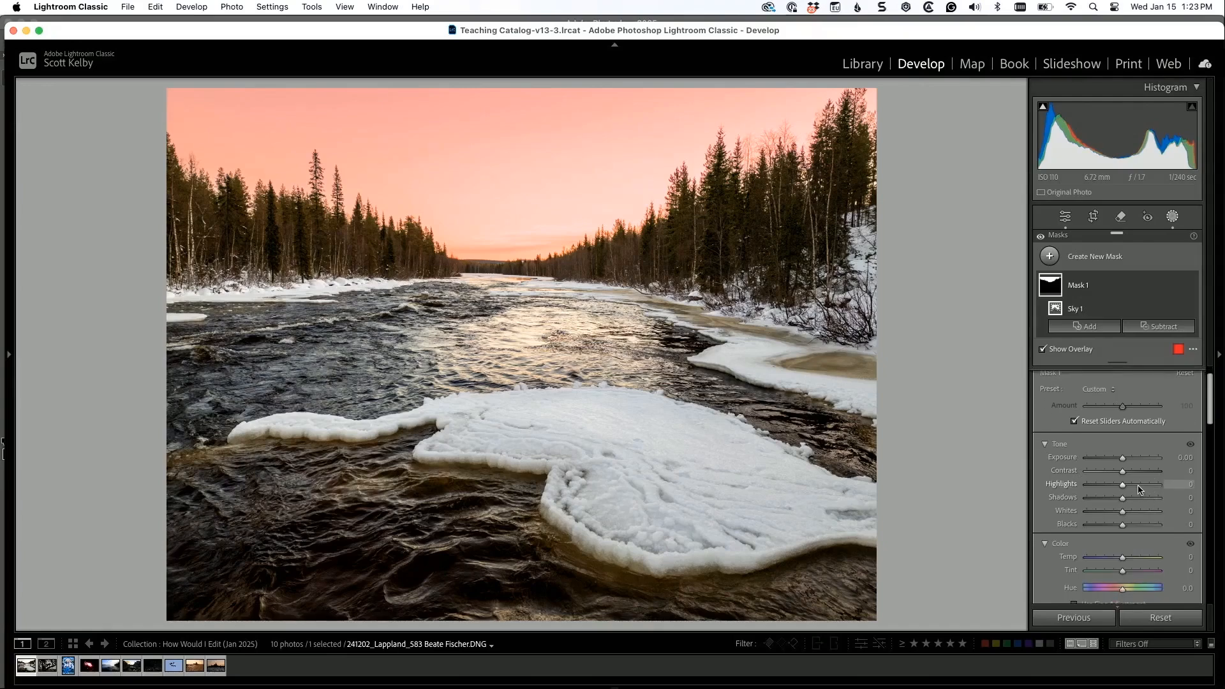
{"action": "key", "text": "o"}
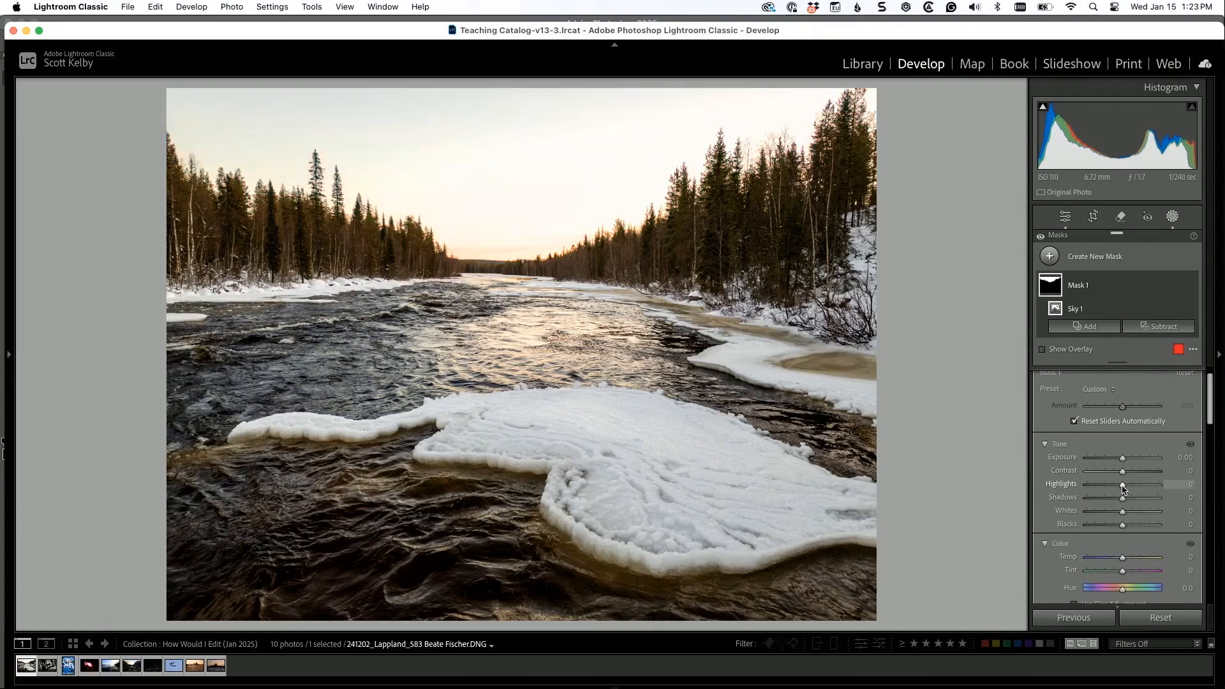
Step: Darken and cool the masked sky with Highlights at -100, Exposure at -1.09 and Temp at -55
{"action": "left_click_drag", "start_coordinate": [1123, 488], "coordinate": [1114, 460]}
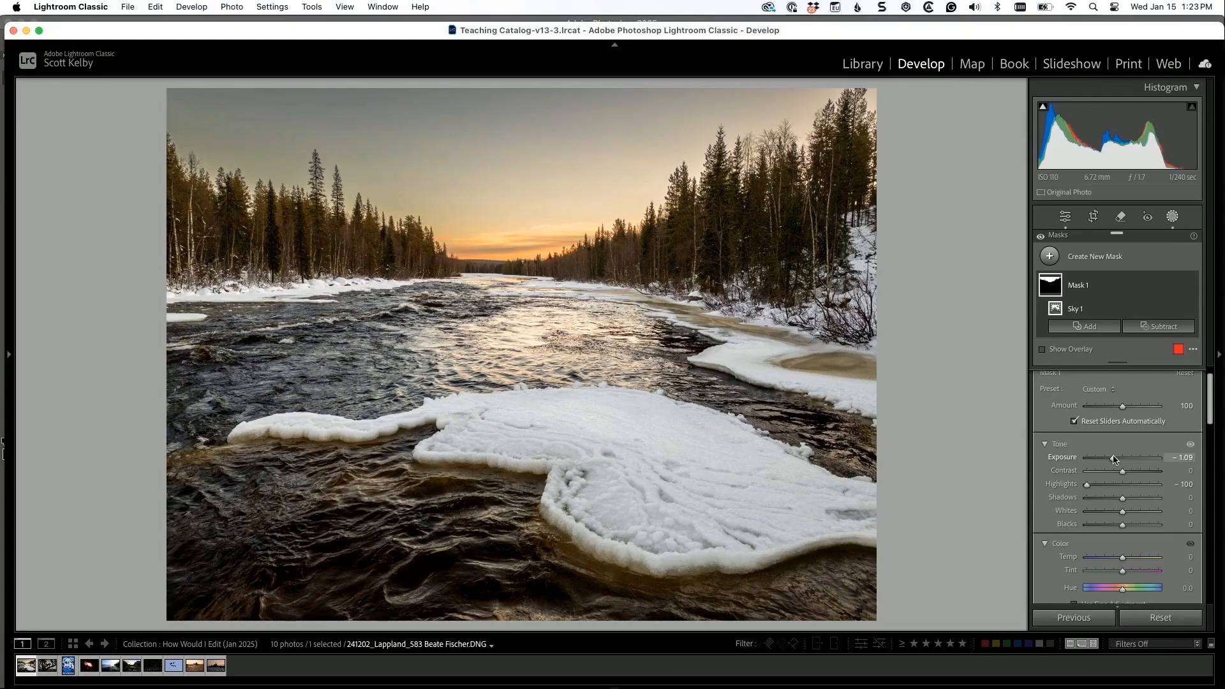
{"action": "scroll", "coordinate": [1114, 459], "scroll_direction": "down", "scroll_amount": 5}
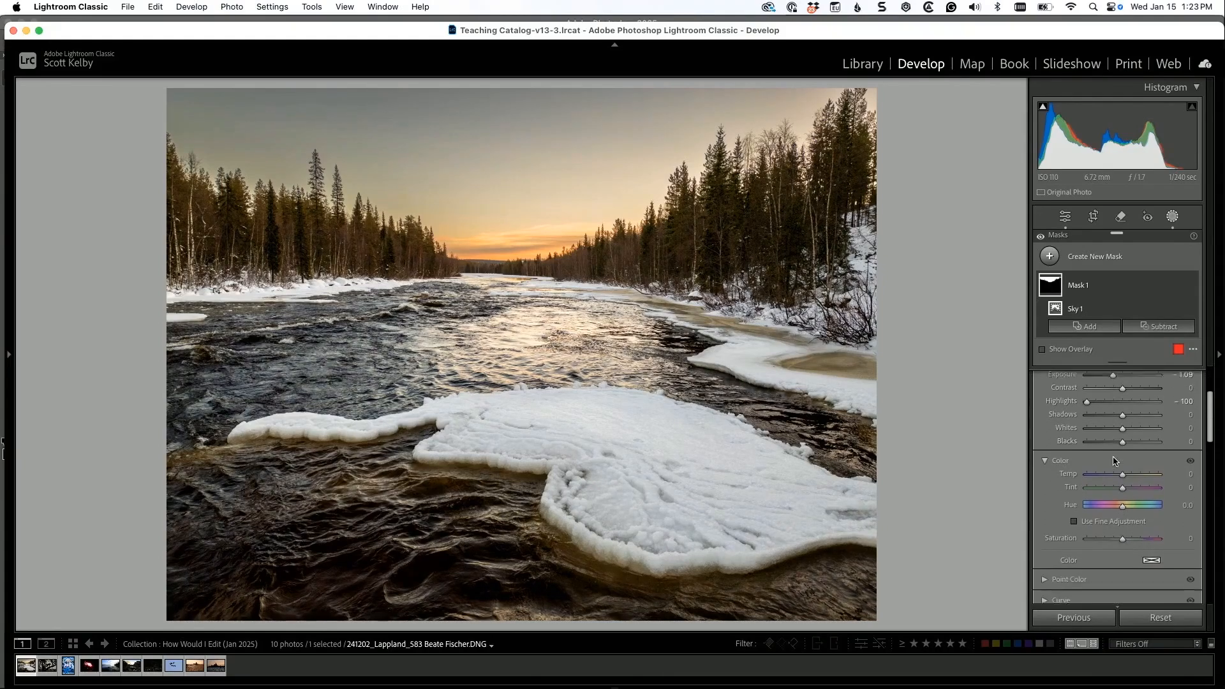
{"action": "scroll", "coordinate": [1116, 466], "scroll_direction": "down", "scroll_amount": 1}
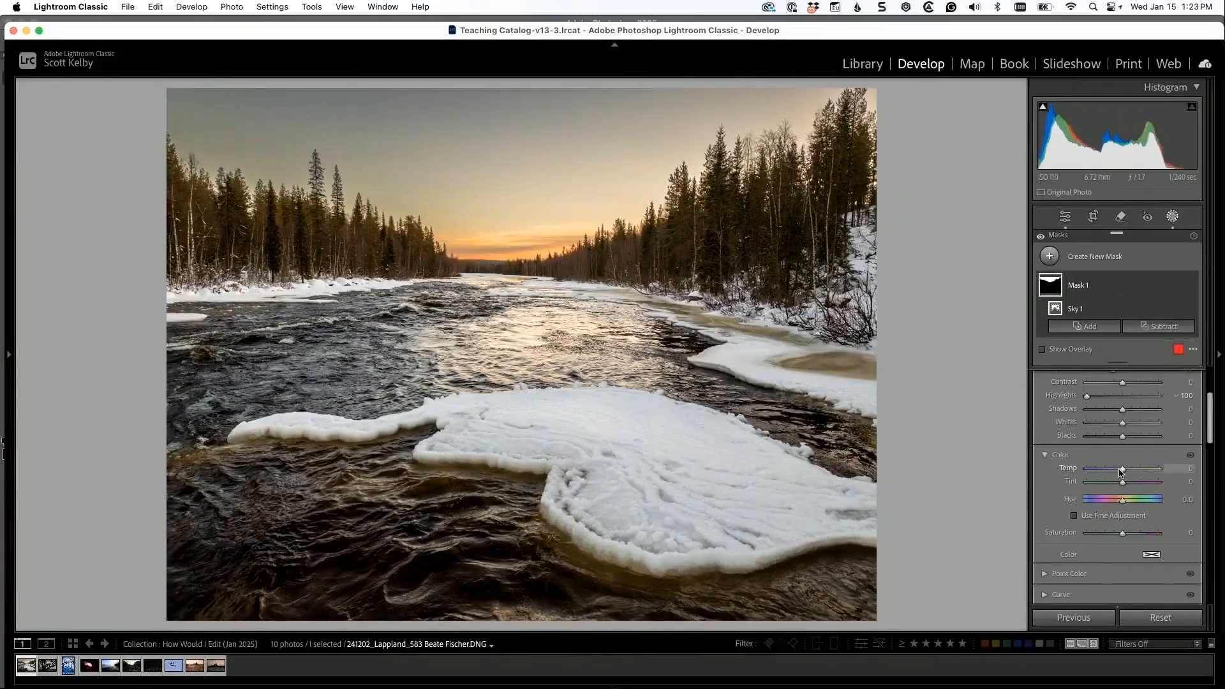
{"action": "left_click_drag", "start_coordinate": [1124, 472], "coordinate": [1107, 472]}
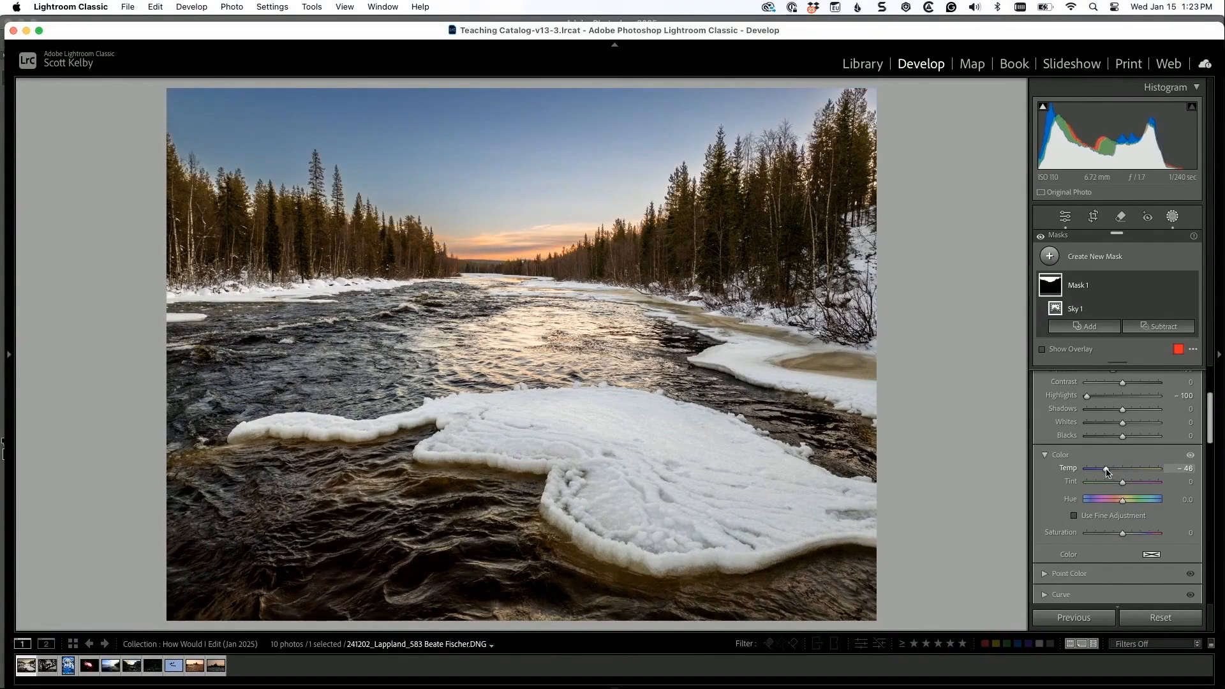
{"action": "mouse_move", "coordinate": [1106, 472]}
{"action": "left_mouse_down"}
{"action": "mouse_move", "coordinate": [1148, 471]}
{"action": "mouse_move", "coordinate": [1104, 468]}
{"action": "left_mouse_up"}
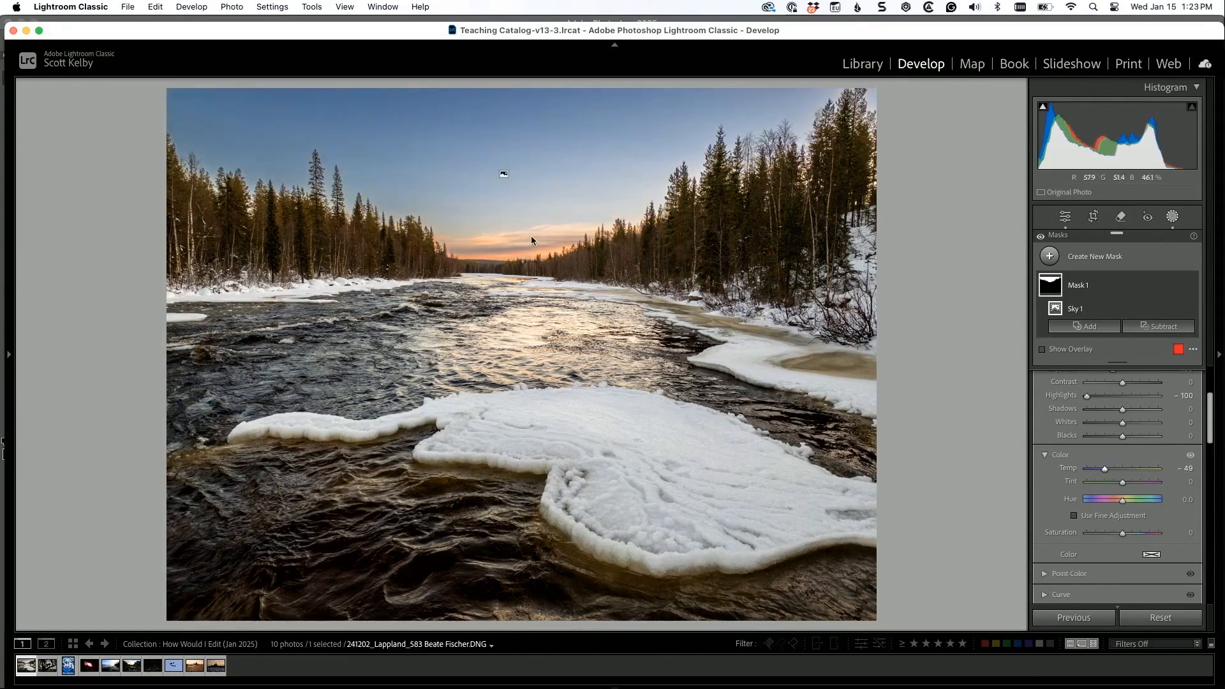
{"action": "left_click_drag", "start_coordinate": [1104, 469], "coordinate": [1102, 470]}
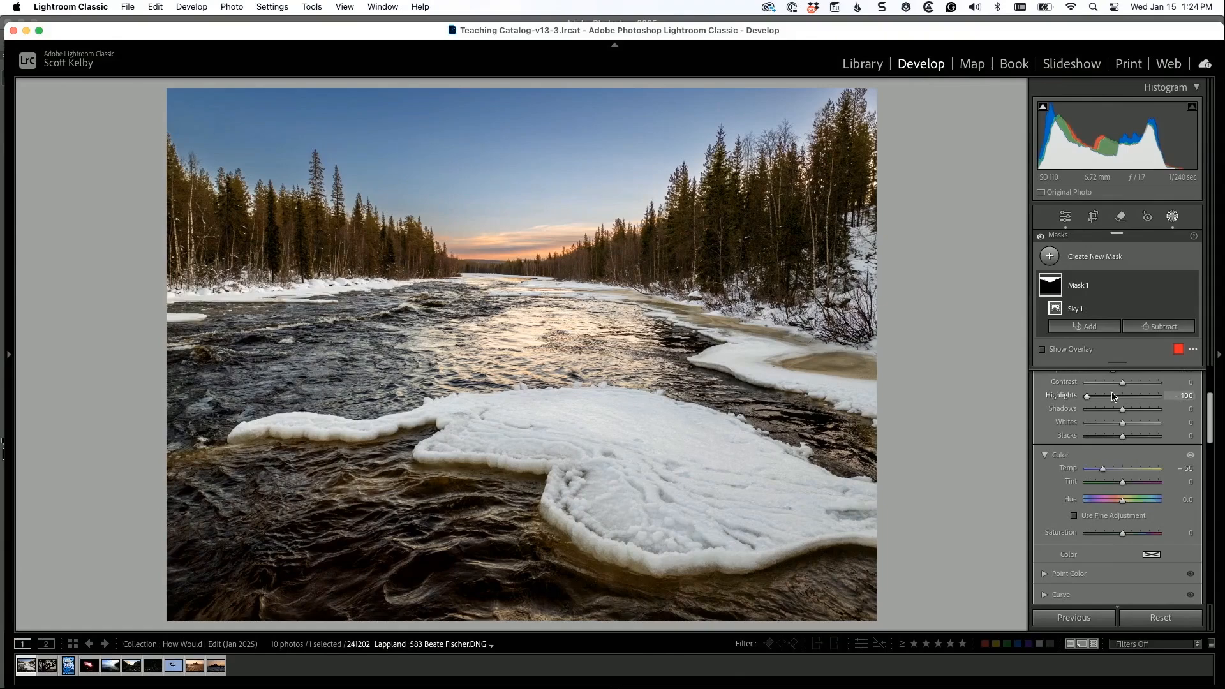
Step: Raise the sky mask's Whites to 26 and its Contrast to 17
{"action": "left_click_drag", "start_coordinate": [1123, 423], "coordinate": [1133, 426]}
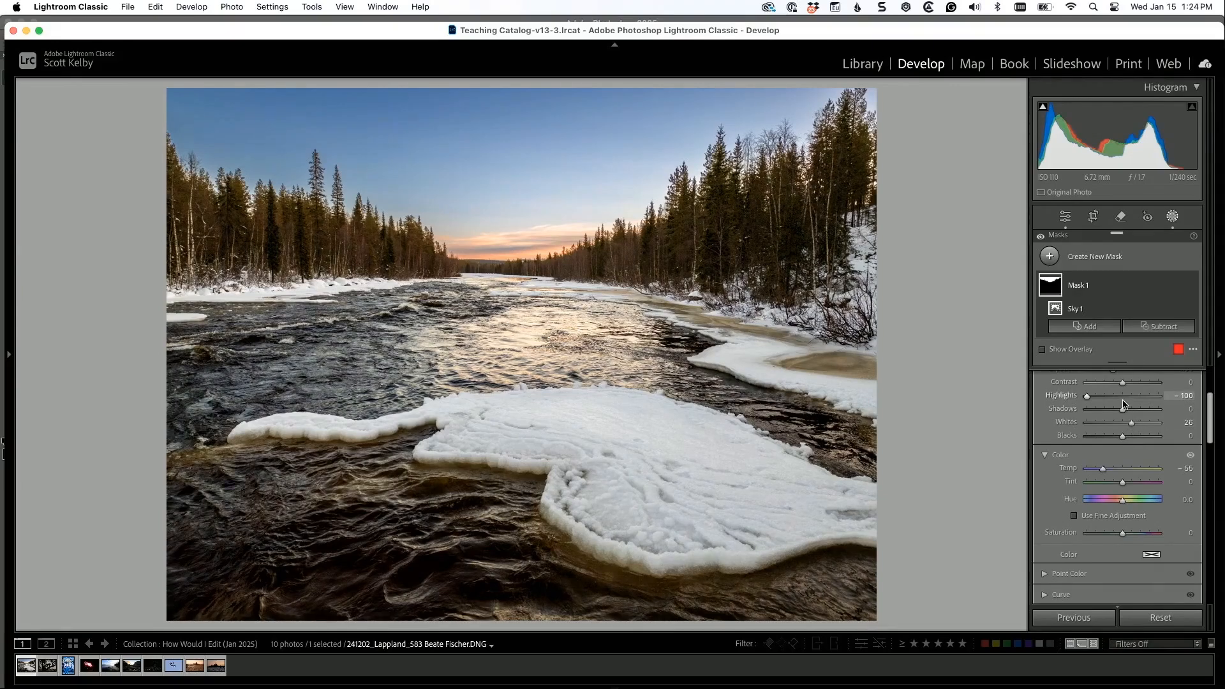
{"action": "scroll", "coordinate": [1123, 403], "scroll_direction": "up", "scroll_amount": 3}
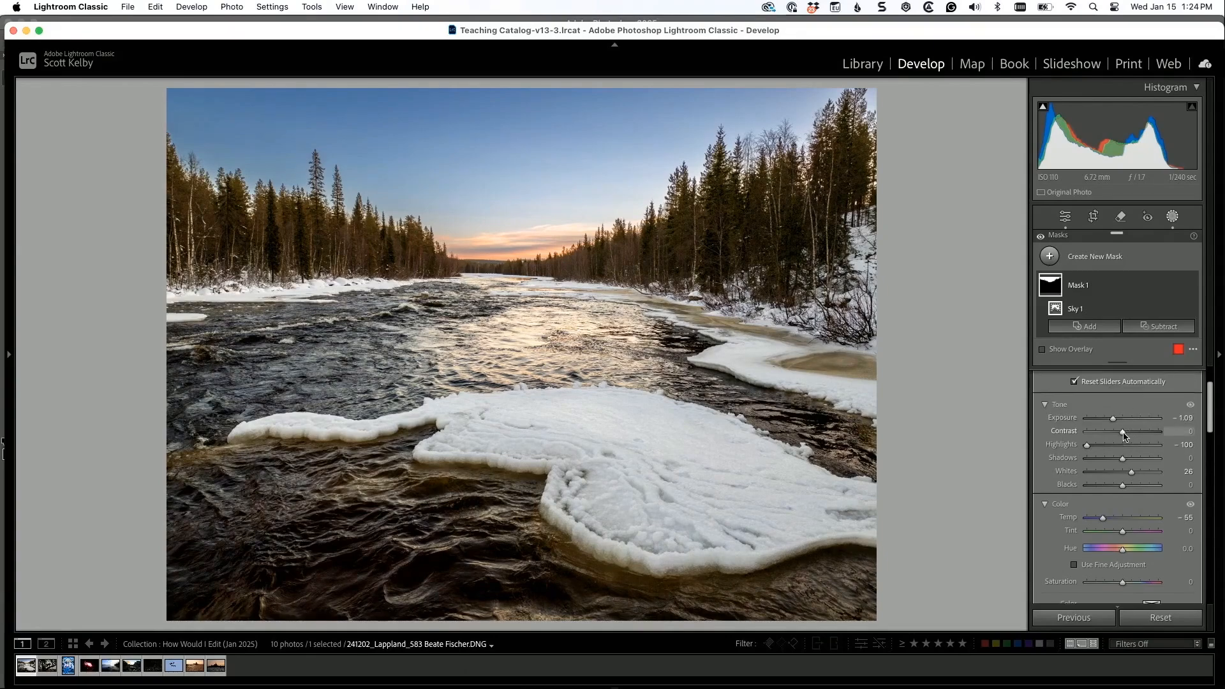
{"action": "left_click_drag", "start_coordinate": [1123, 432], "coordinate": [1128, 431]}
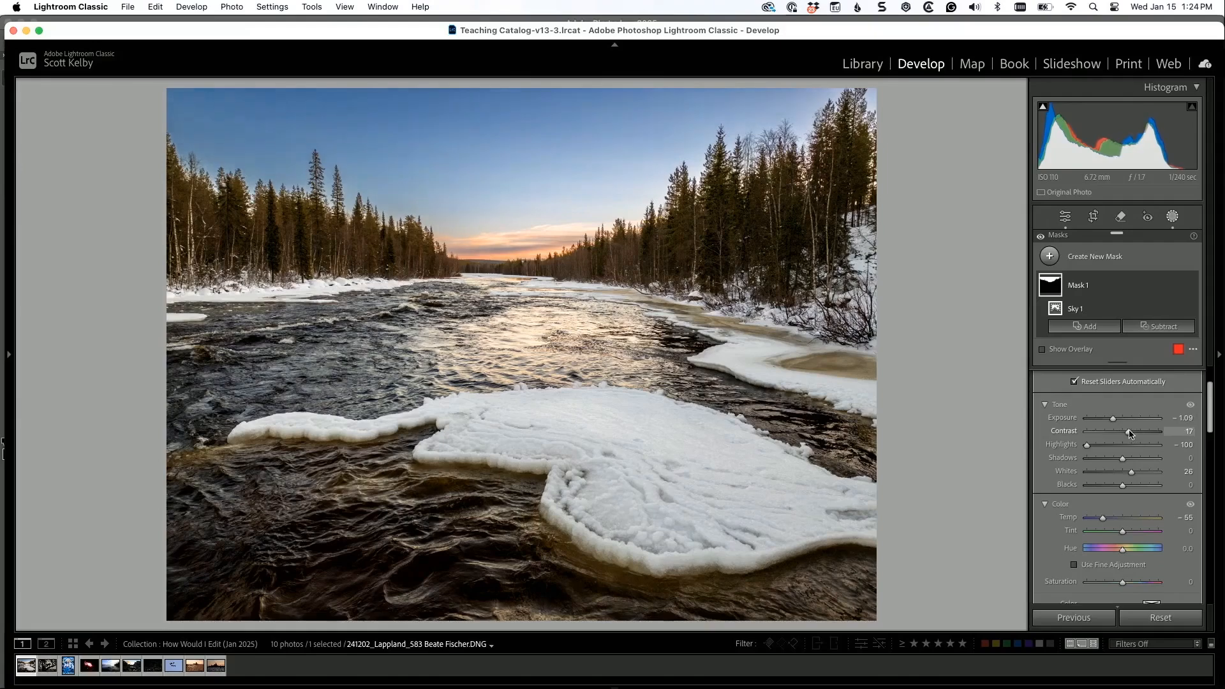
Step: Leave masking and set the whole photo's Contrast to +34 and Shadows to +74
{"action": "left_click", "coordinate": [1066, 222]}
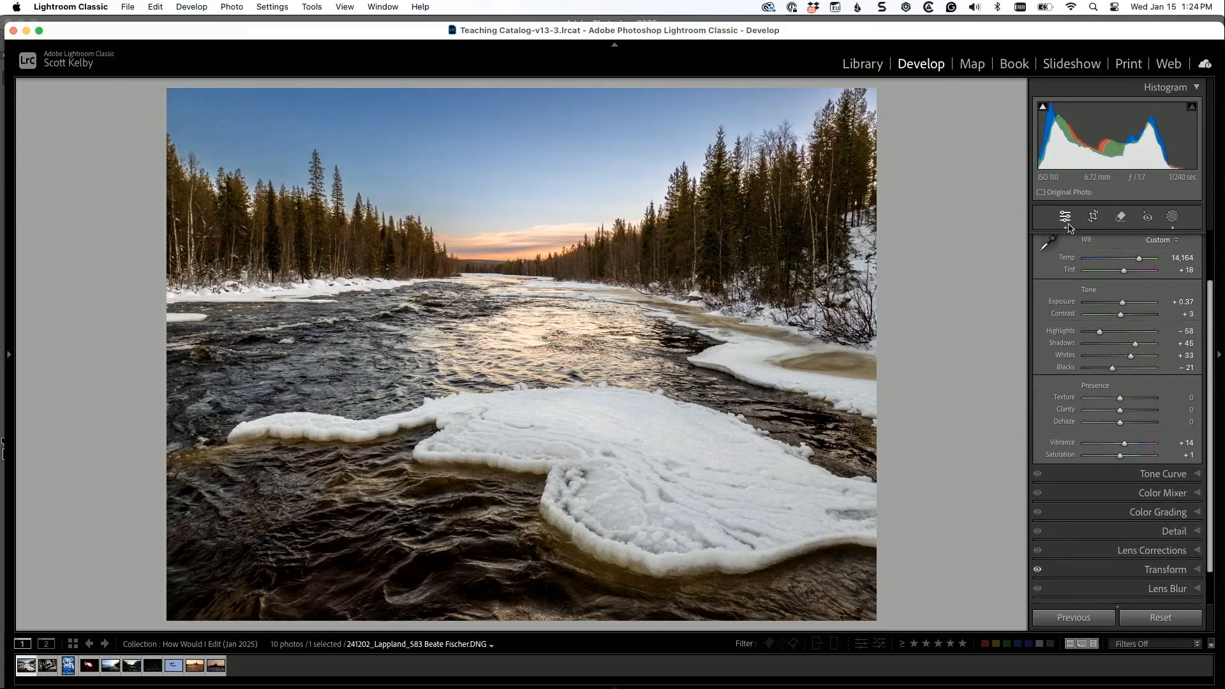
{"action": "left_click_drag", "start_coordinate": [1121, 315], "coordinate": [1145, 346]}
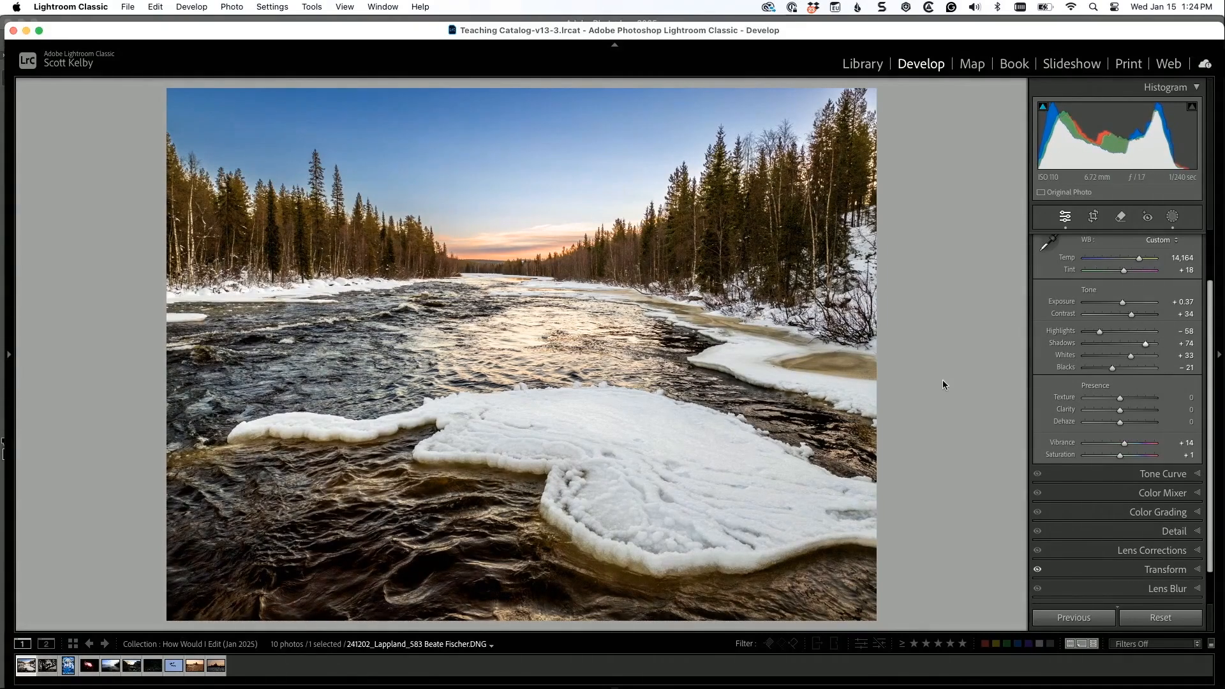
Step: Add a Highlight Priority post-crop vignette with an amount of -7 and compare the photo with and without it
{"action": "scroll", "coordinate": [1165, 535], "scroll_direction": "down", "scroll_amount": 3}
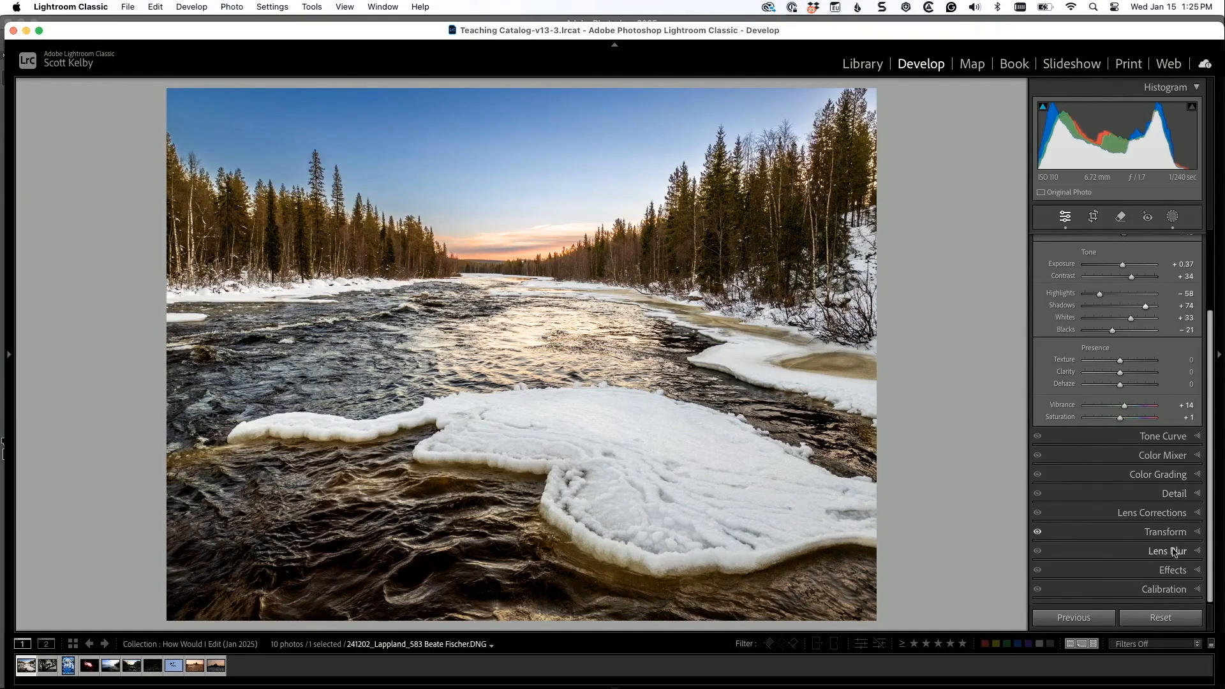
{"action": "left_click", "coordinate": [1173, 569]}
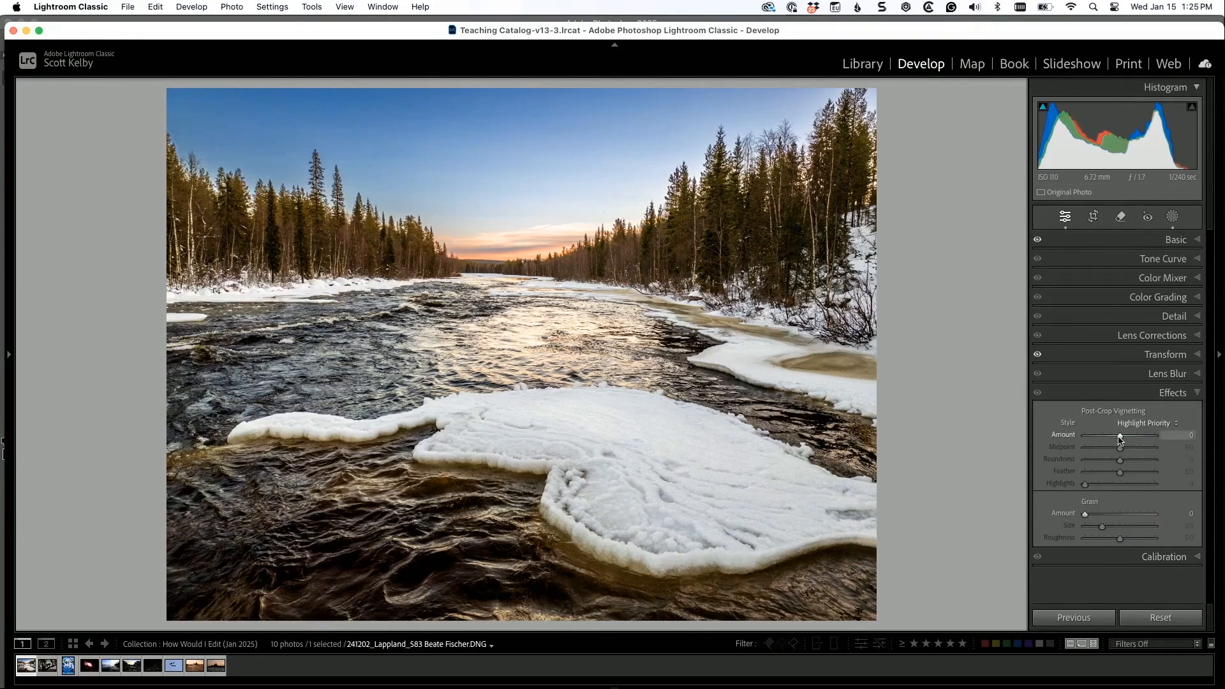
{"action": "left_click_drag", "start_coordinate": [1120, 439], "coordinate": [1117, 438]}
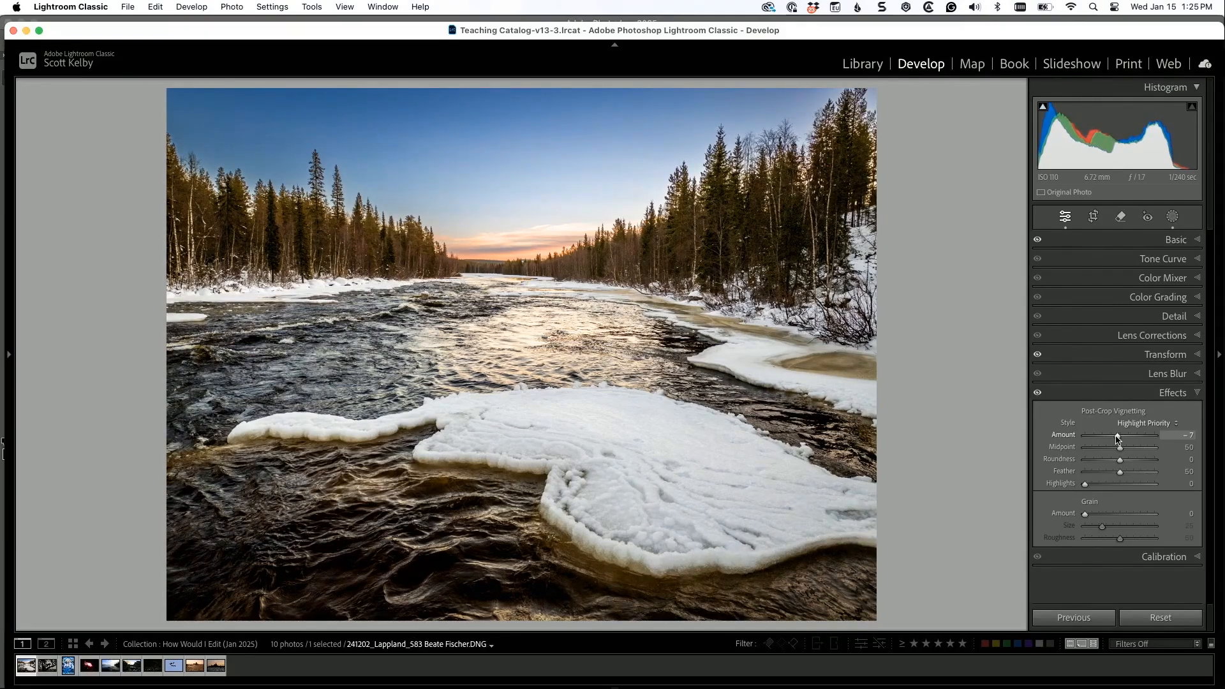
{"action": "left_click", "coordinate": [1040, 396]}
{"action": "left_click", "coordinate": [1038, 397]}
{"action": "left_click", "coordinate": [1038, 395]}
{"action": "left_click", "coordinate": [1037, 396]}
{"action": "left_click", "coordinate": [1038, 395]}
{"action": "left_click", "coordinate": [1038, 396]}
Step: Set the whole photo's Texture to +25, Clarity to +23 and Exposure to -0.10
{"action": "left_click", "coordinate": [1175, 239]}
{"action": "scroll", "coordinate": [1133, 382], "scroll_direction": "down", "scroll_amount": 1}
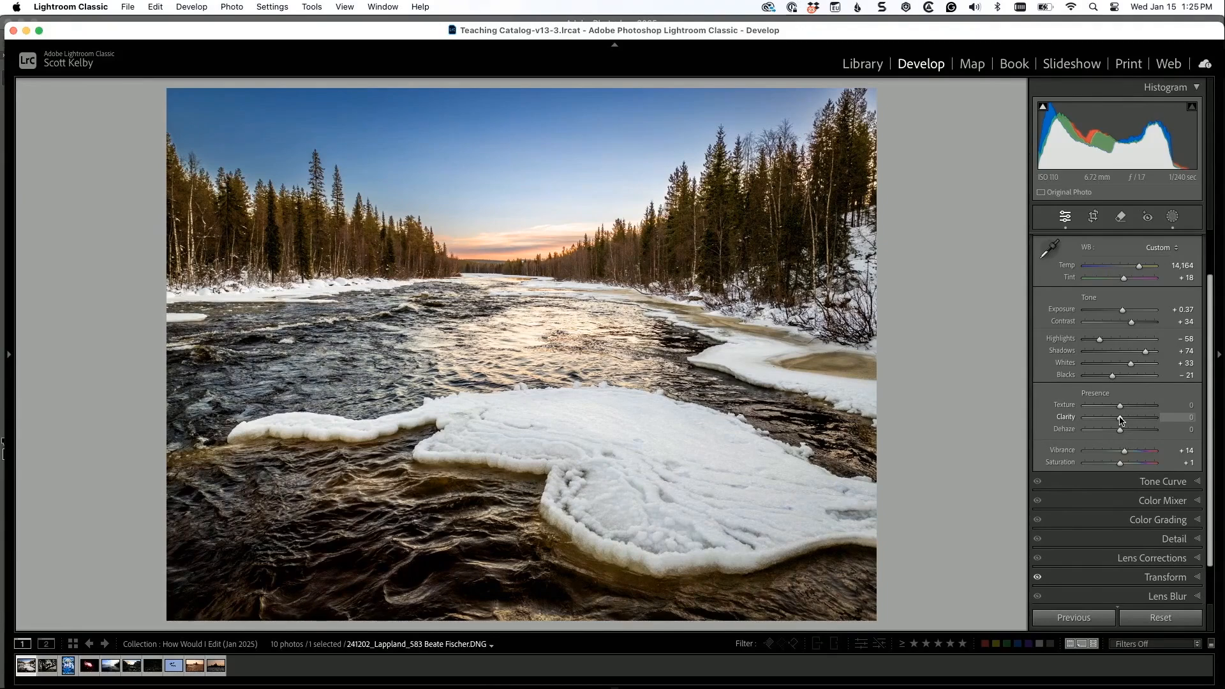
{"action": "mouse_move", "coordinate": [1121, 420]}
{"action": "left_mouse_down"}
{"action": "mouse_move", "coordinate": [1156, 420]}
{"action": "mouse_move", "coordinate": [1125, 423]}
{"action": "mouse_move", "coordinate": [1128, 410]}
{"action": "left_mouse_up"}
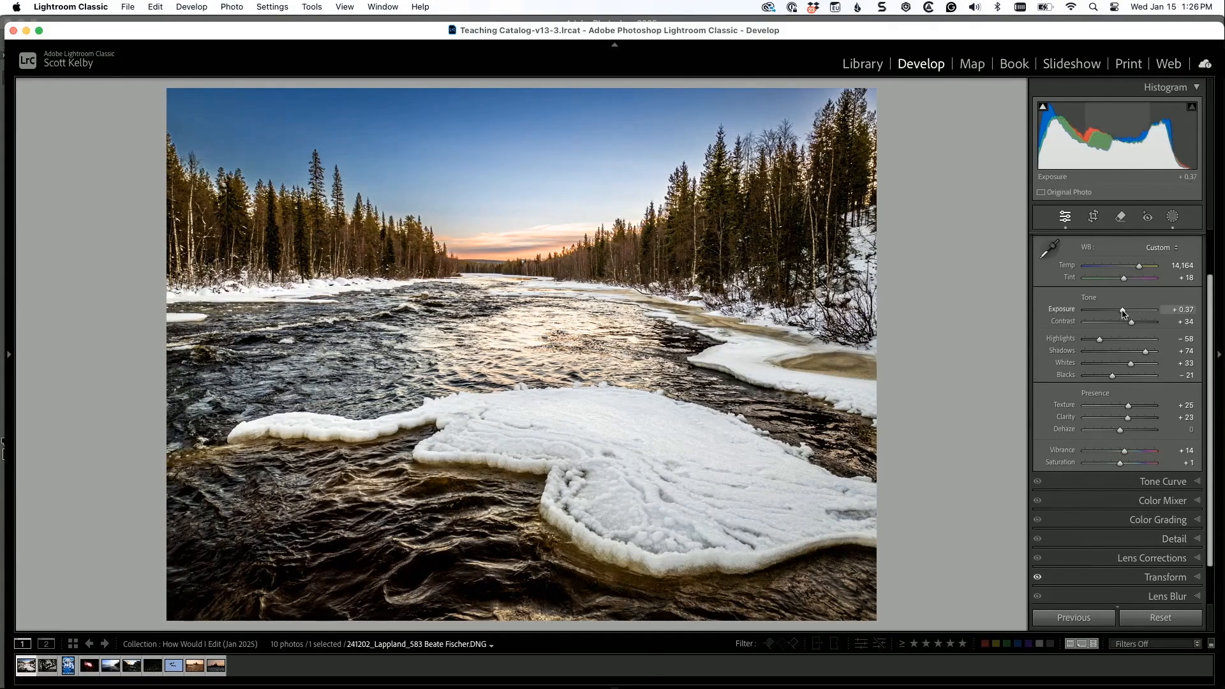
{"action": "left_click_drag", "start_coordinate": [1123, 312], "coordinate": [1119, 314]}
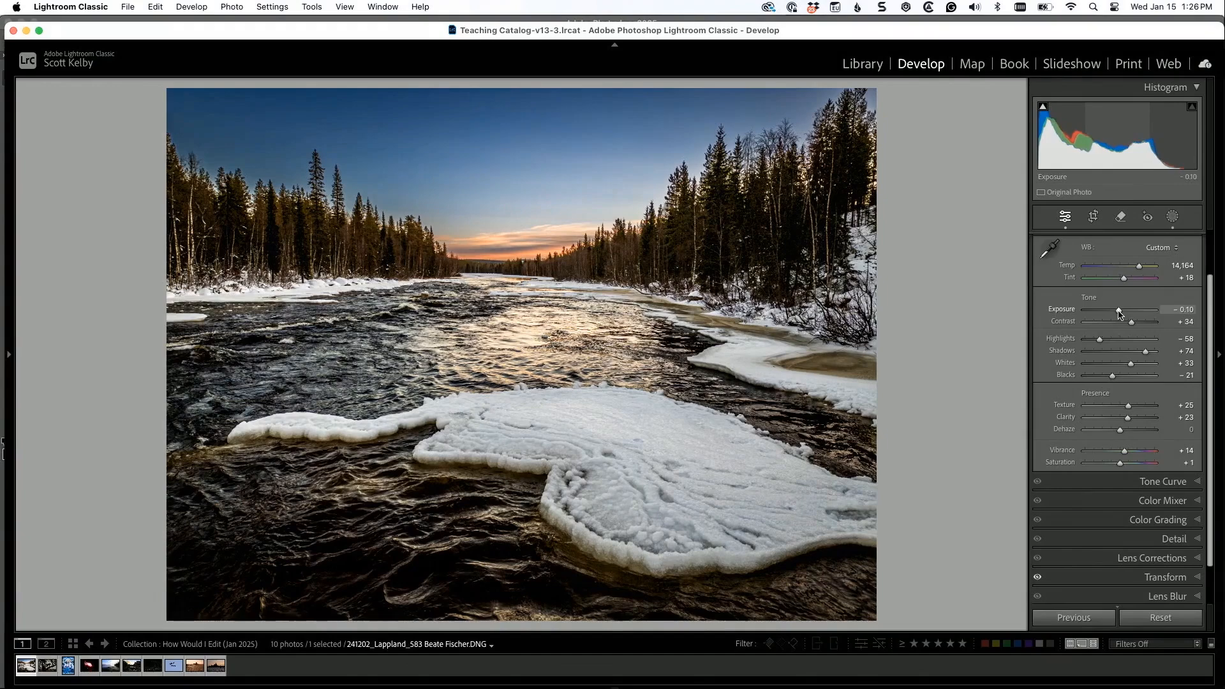
Step: Compare the before and after versions side by side with all surrounding panels hidden
{"action": "key", "text": "y"}
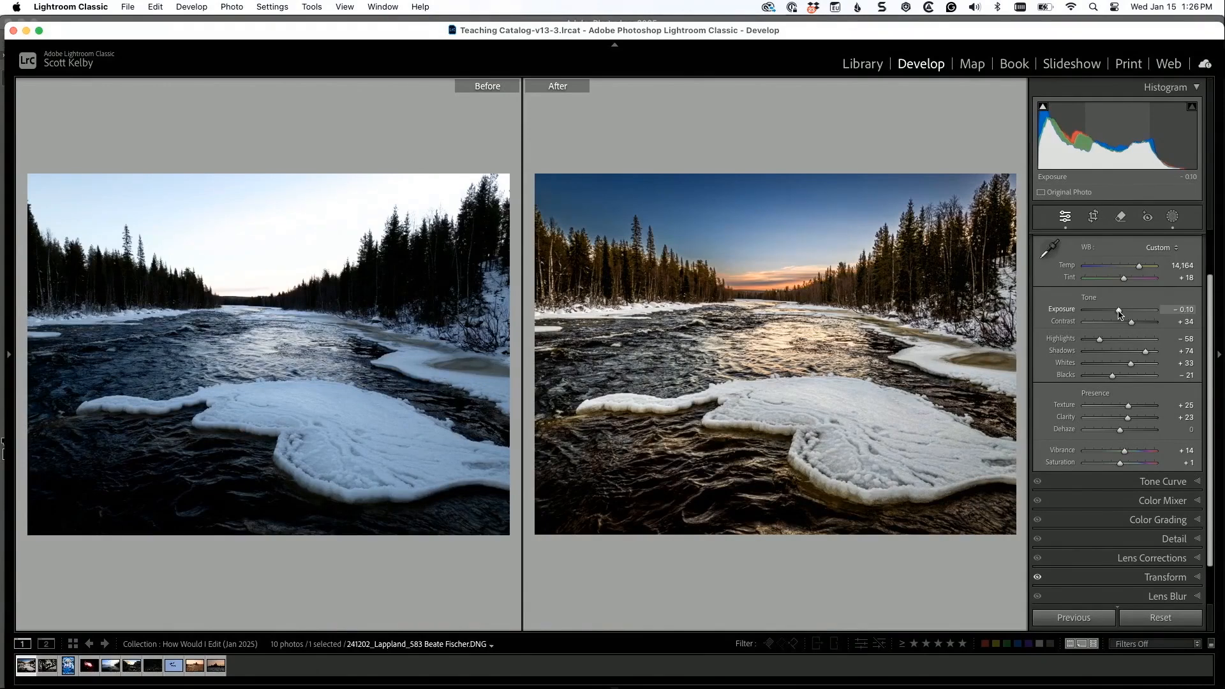
{"action": "key", "text": "shift+Tab"}
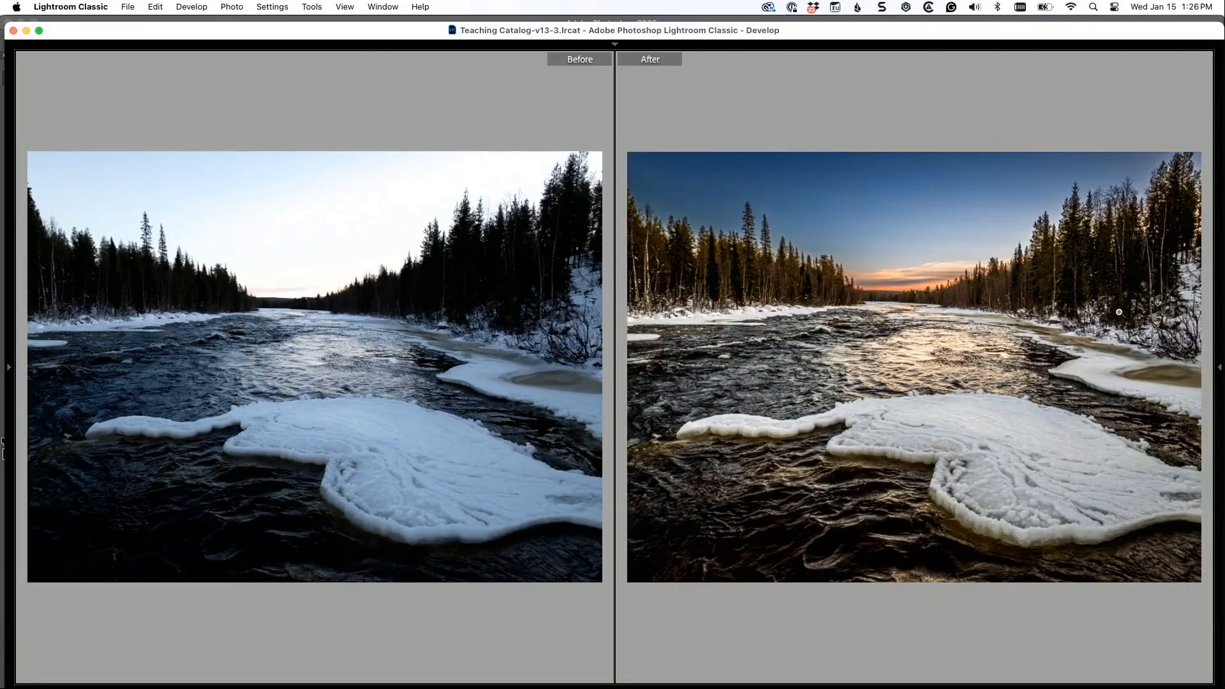